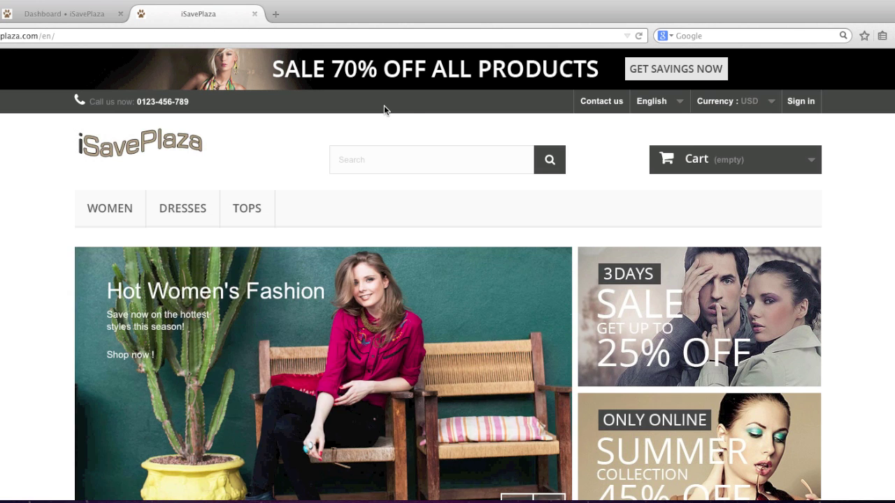
Switch from the storefront to the back-office Dashboard and bring up the Preferences submenu.
left_click(77, 13)
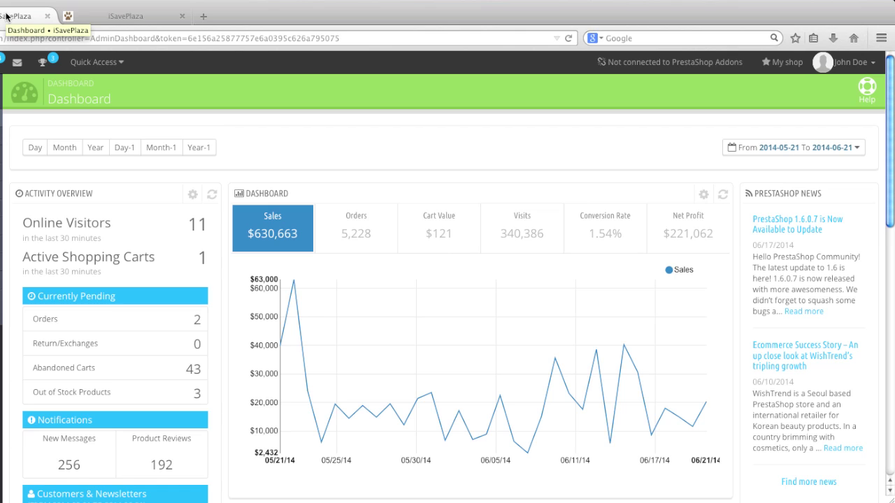
mouse_move(86, 254)
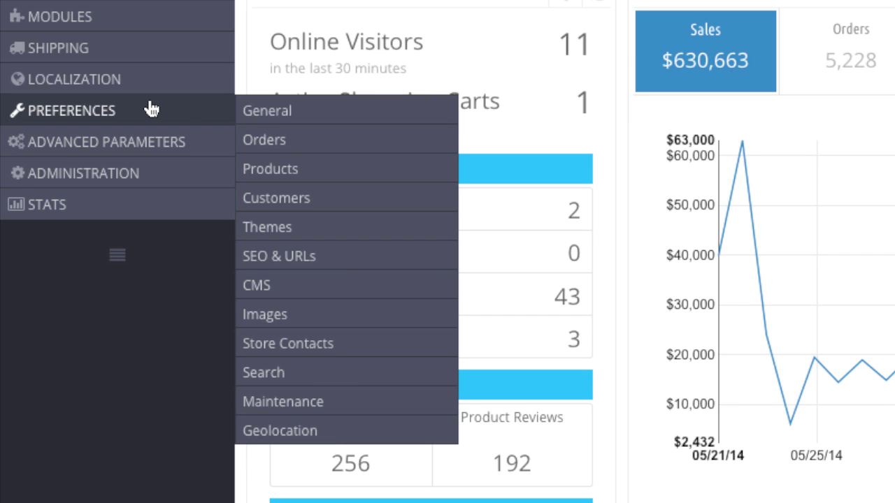
Go to Preferences > Images and edit the category_default image type (870 × 217 px).
left_click(296, 324)
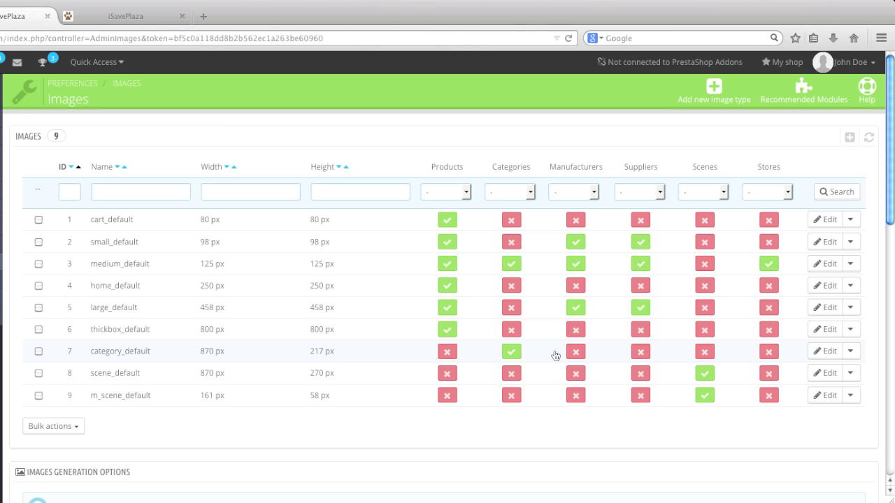
left_click(828, 353)
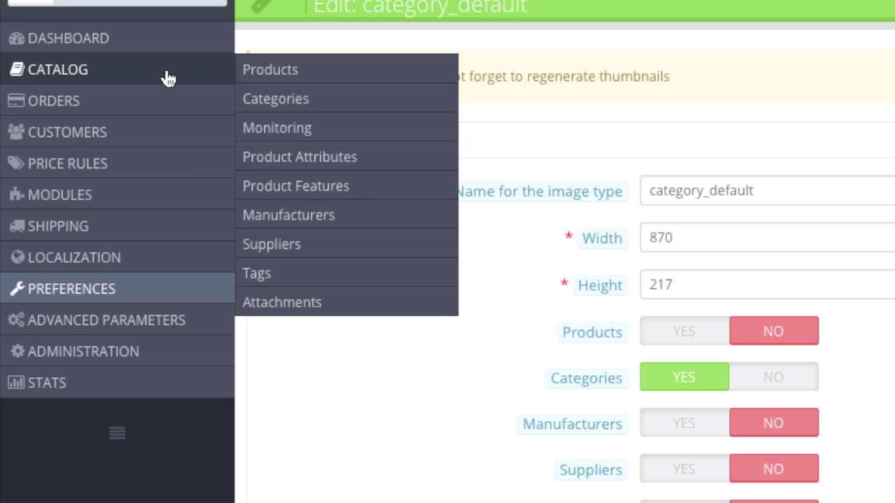
Start a new category in Catalog > Categories named 'Men's Wear'.
left_click(270, 95)
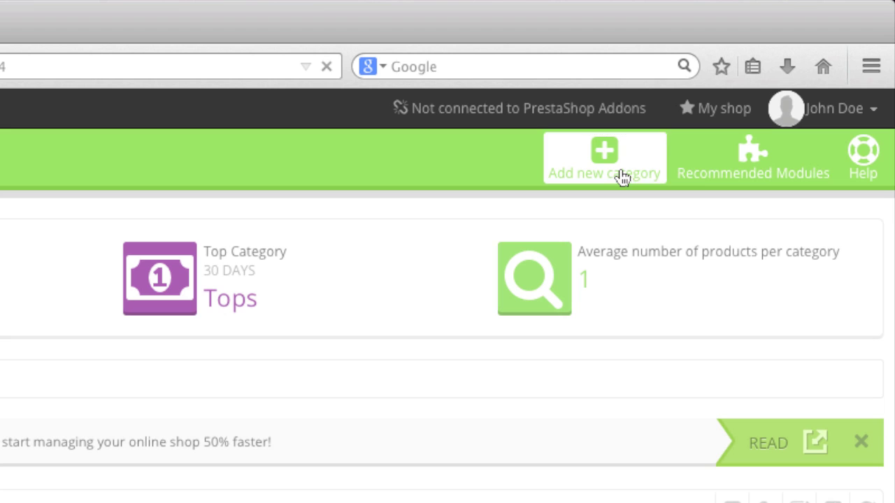
left_click(739, 101)
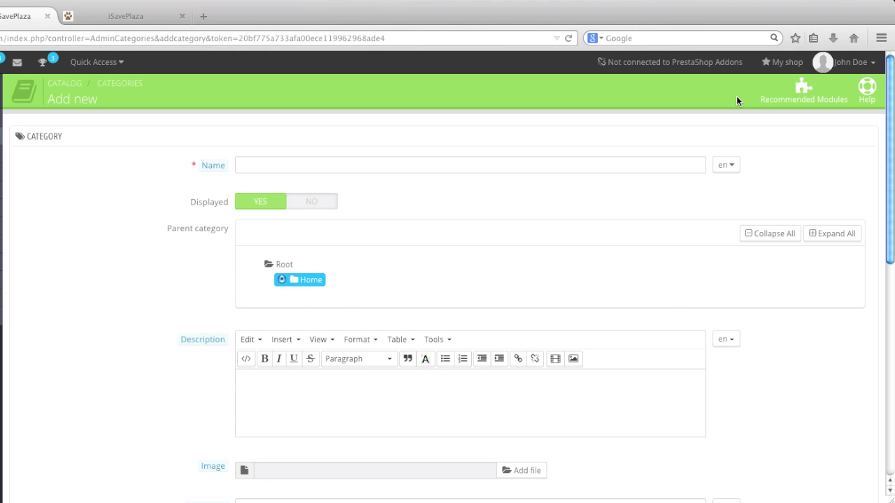
left_click(558, 174)
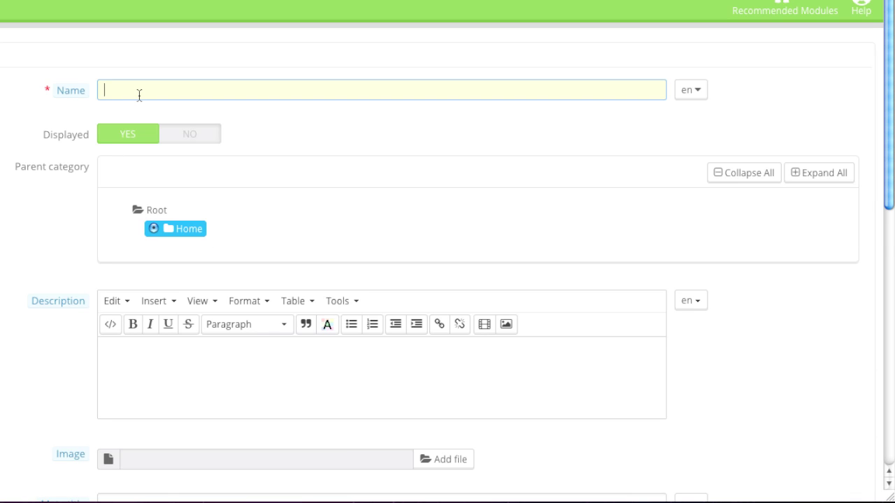
type("Men's Wear")
Paste the men's clothing description into the category's Description field.
scroll(429, 277, "down", 3)
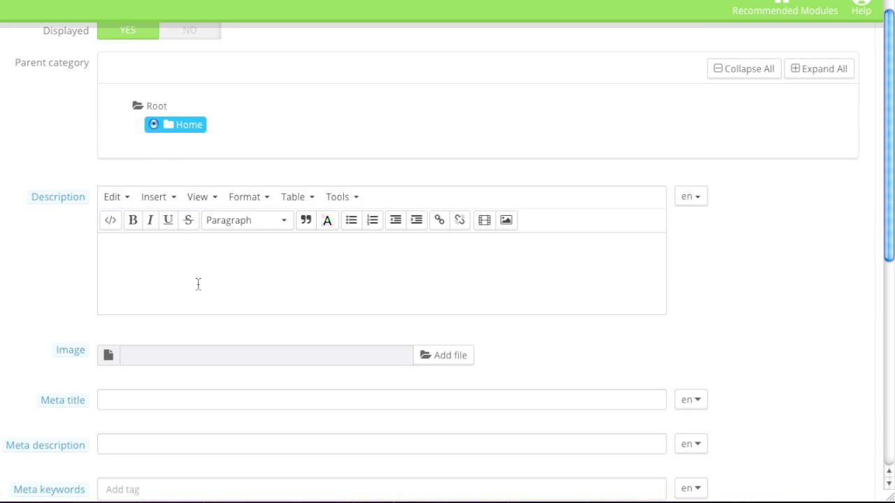
left_click(209, 281)
type("Men's clothing. Choose from shirts, pants and shoes.")
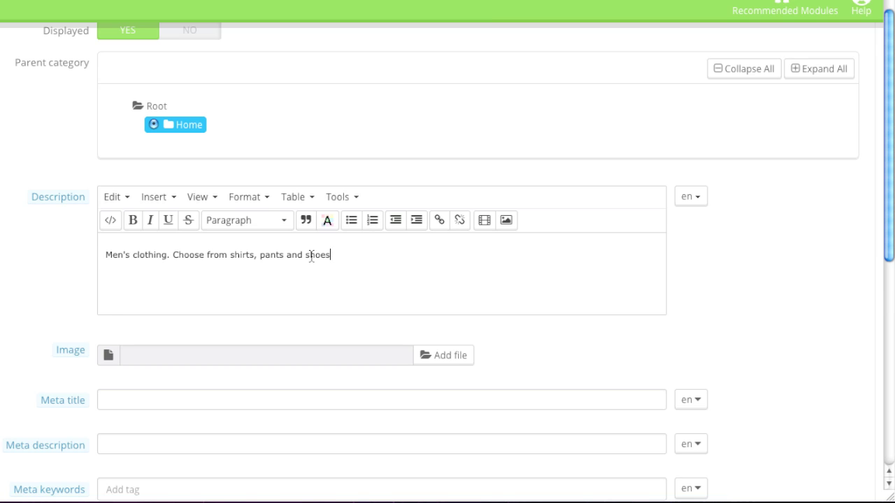
scroll(465, 282, "down", 2)
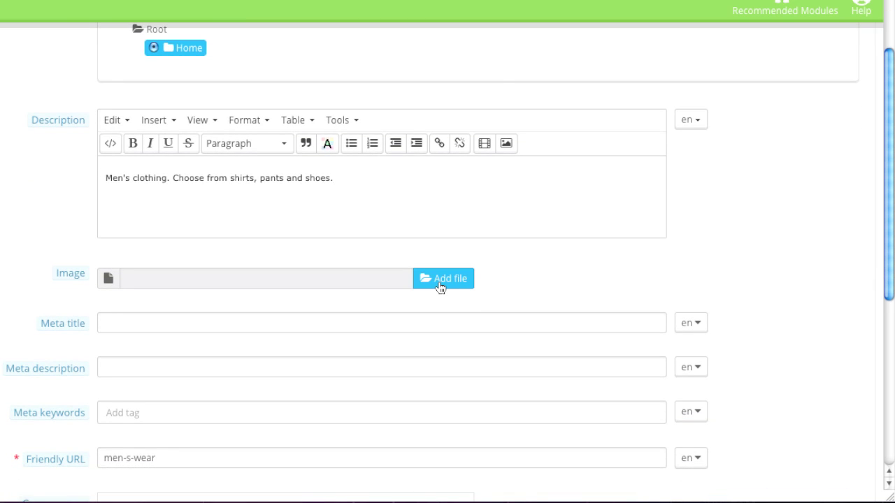
Attach mens.png from the category images folder as the category image.
left_click(440, 283)
key("super+Up")
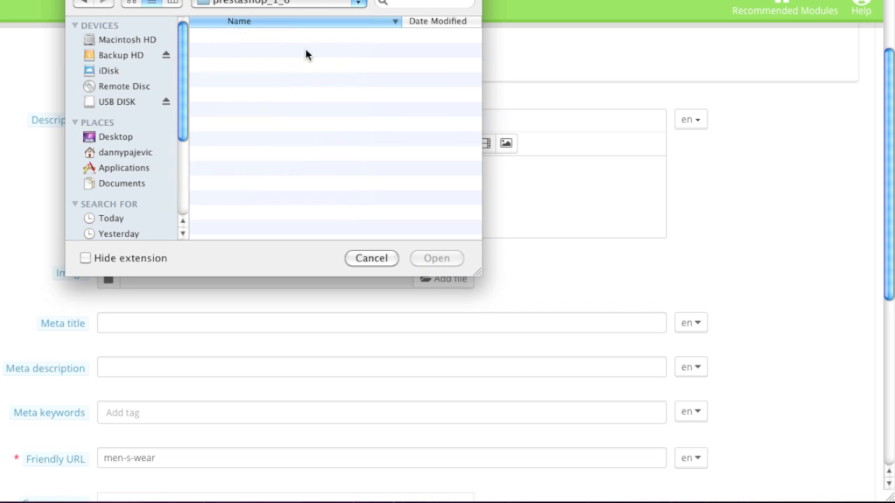
double_click(265, 108)
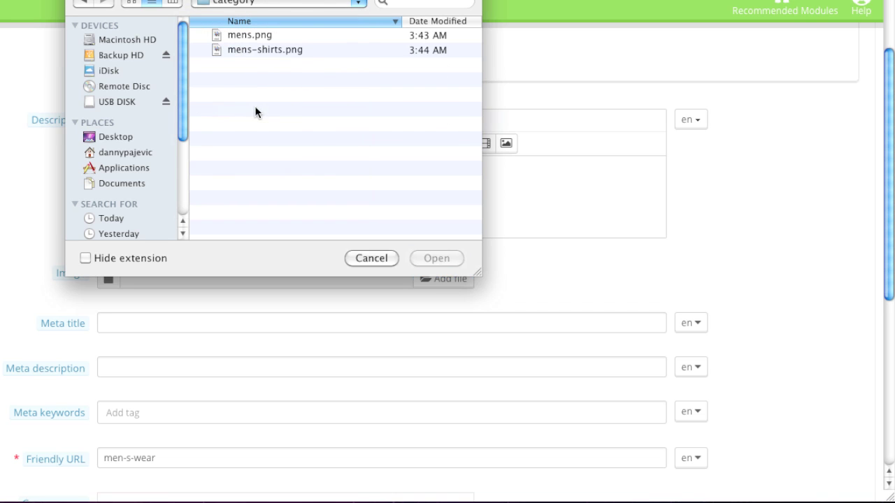
double_click(268, 35)
scroll(323, 308, "down", 2)
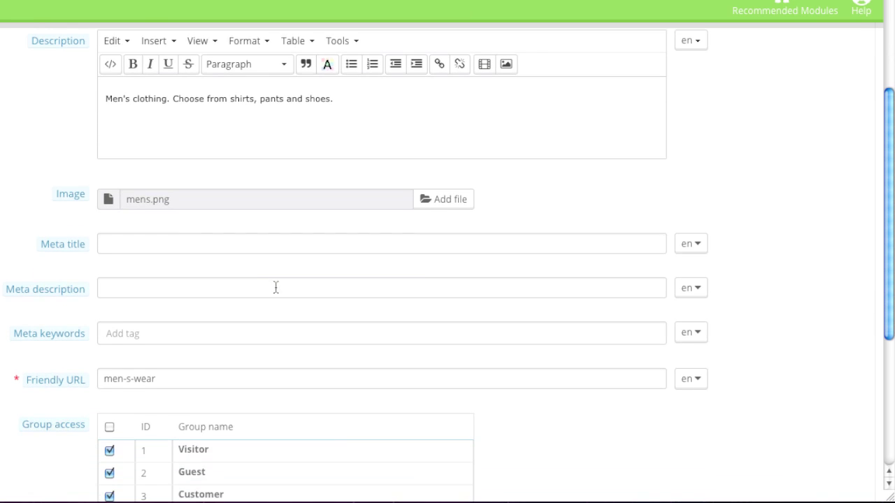
left_click(183, 240)
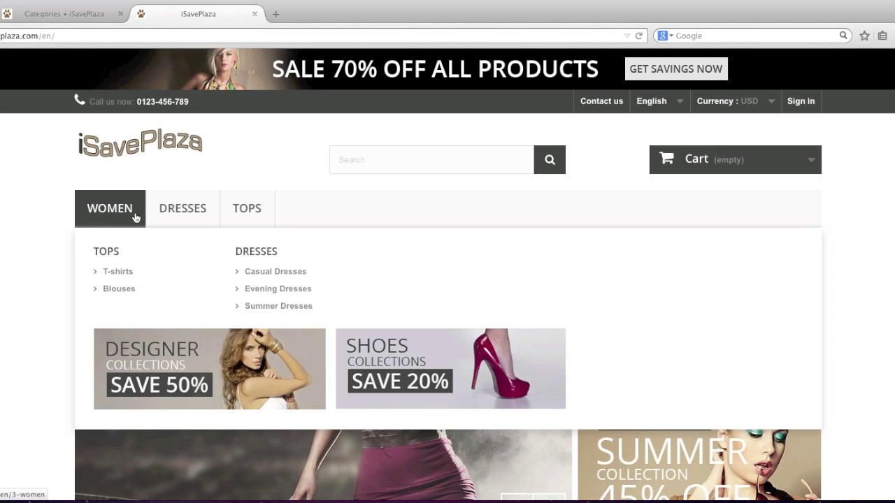
left_click(135, 218)
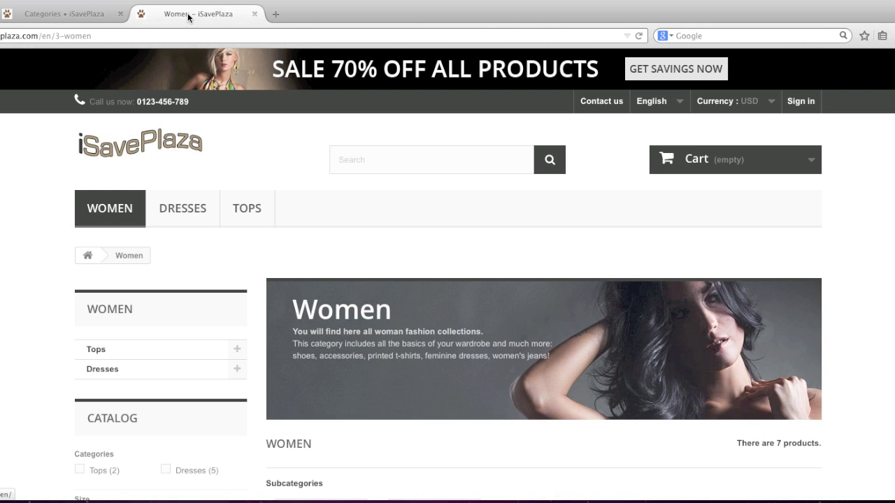
left_click(105, 16)
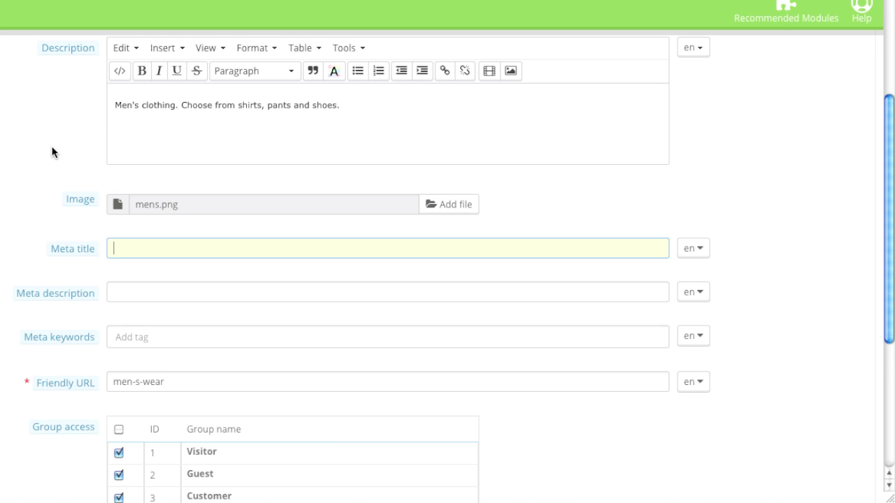
Set the meta description to 'Choose from the hottest men's clothing on the web.'.
scroll(112, 174, "up", 4)
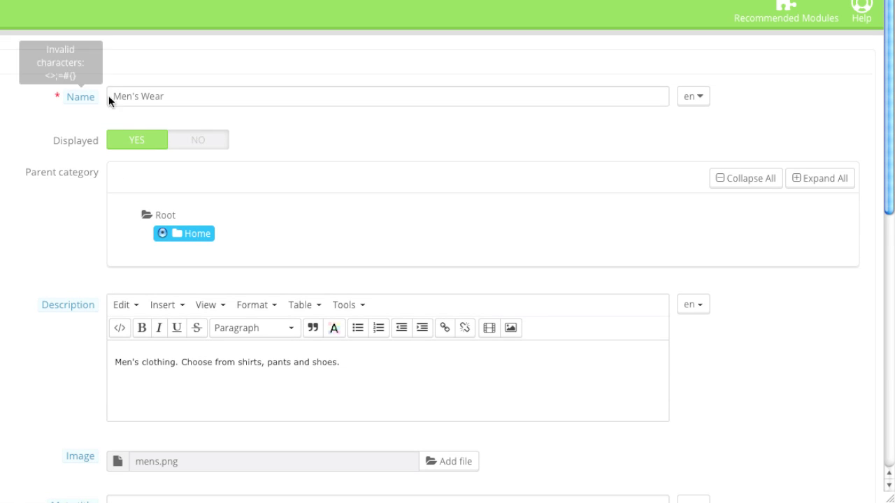
scroll(118, 273, "down", 4)
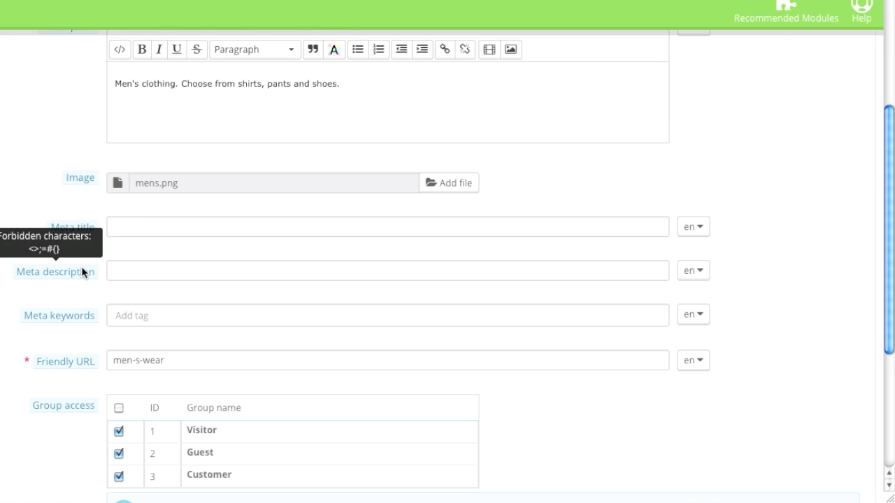
mouse_move(91, 229)
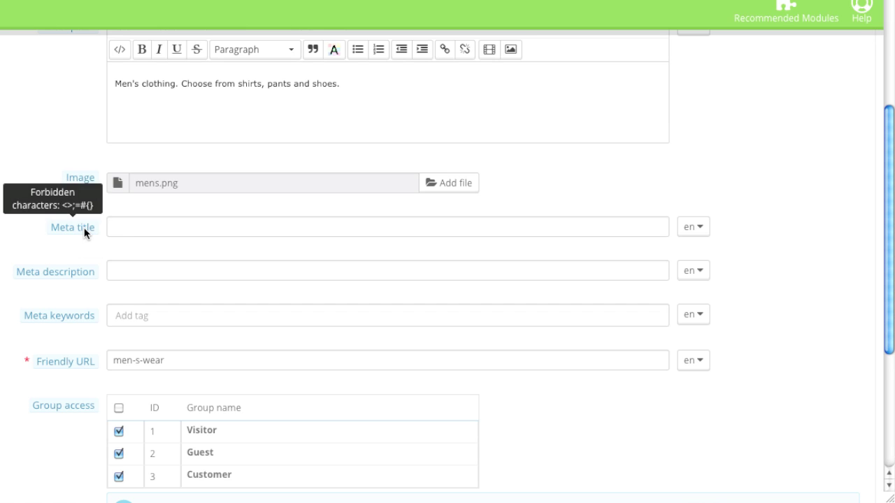
scroll(74, 112, "up", 2)
scroll(133, 298, "down", 1)
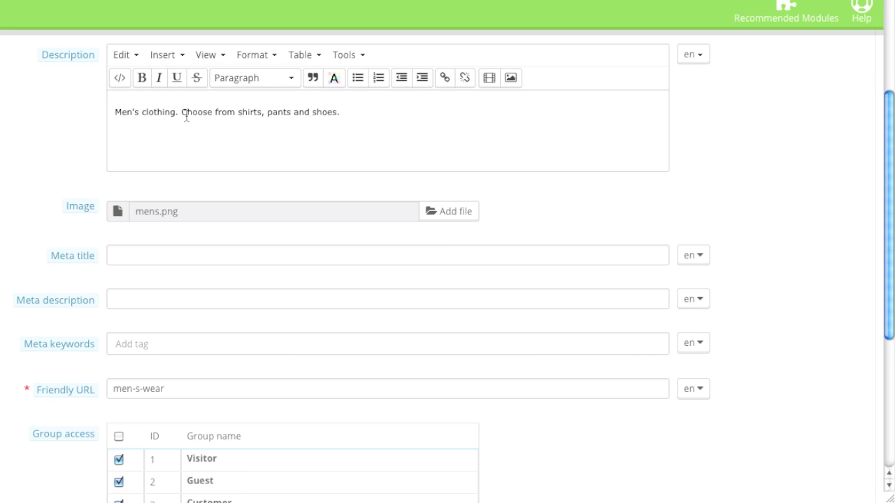
left_click(127, 308)
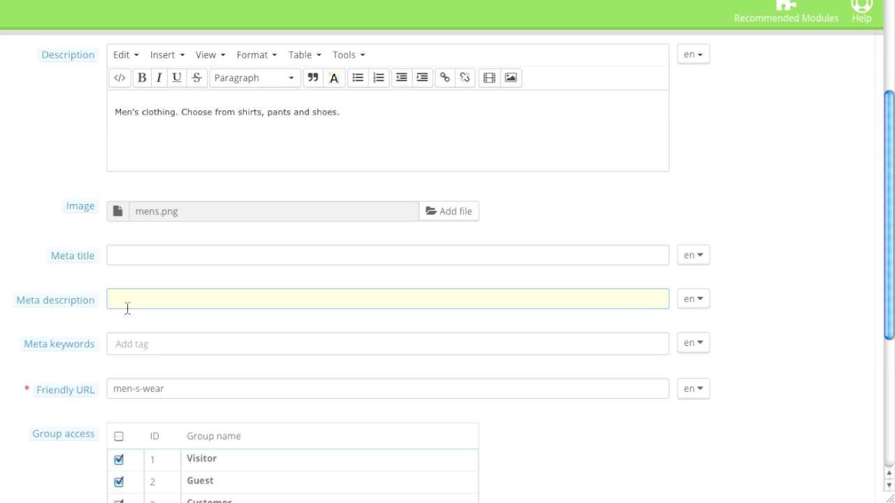
type("Choose from the hottest men's clothing on the web.")
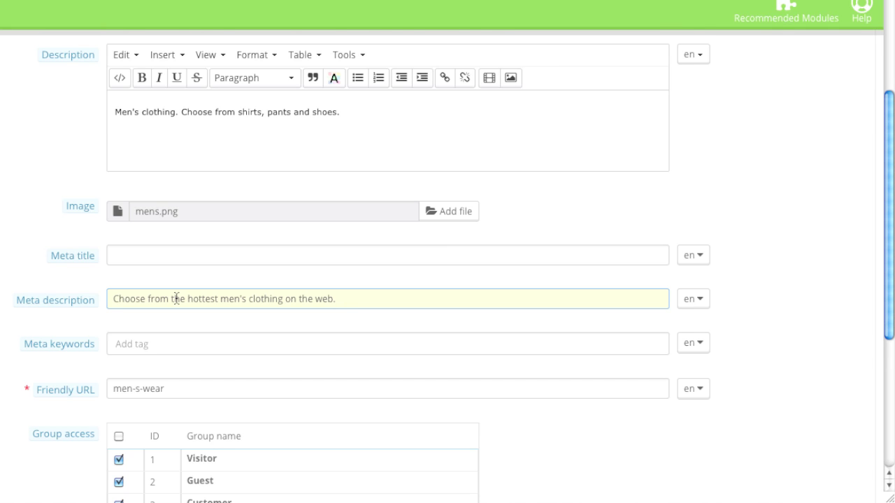
Add 'men's wear' as a meta keyword tag.
scroll(176, 298, "down", 2)
left_click(142, 284)
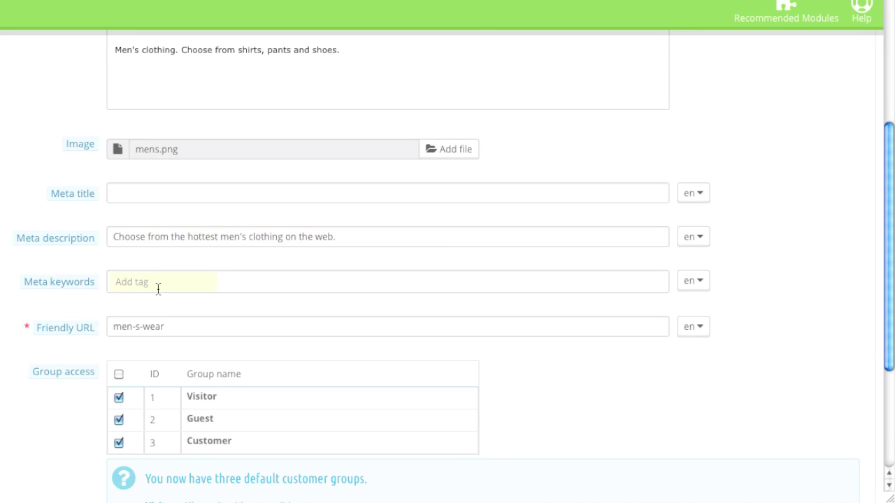
type("men's wear")
key("Return")
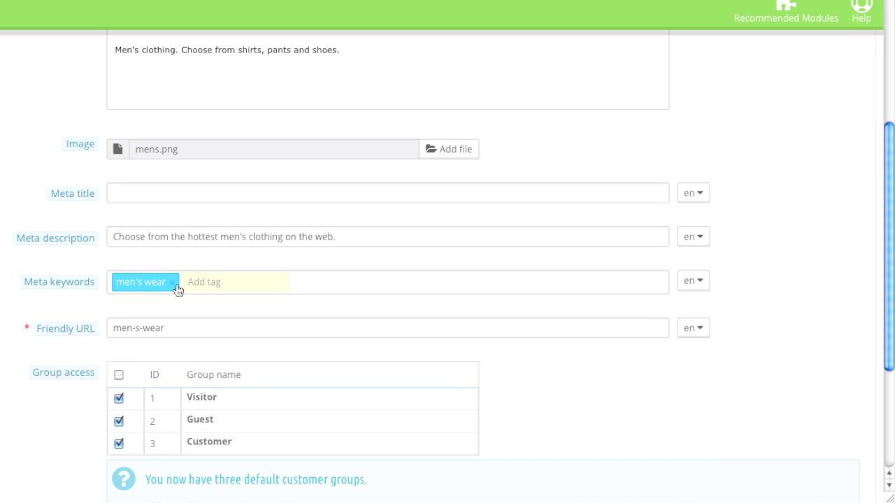
scroll(205, 327, "down", 1)
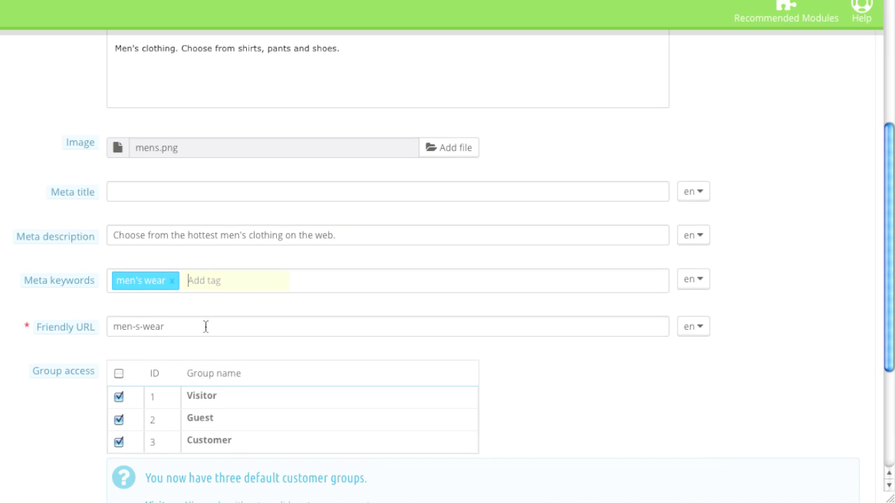
left_click(699, 178)
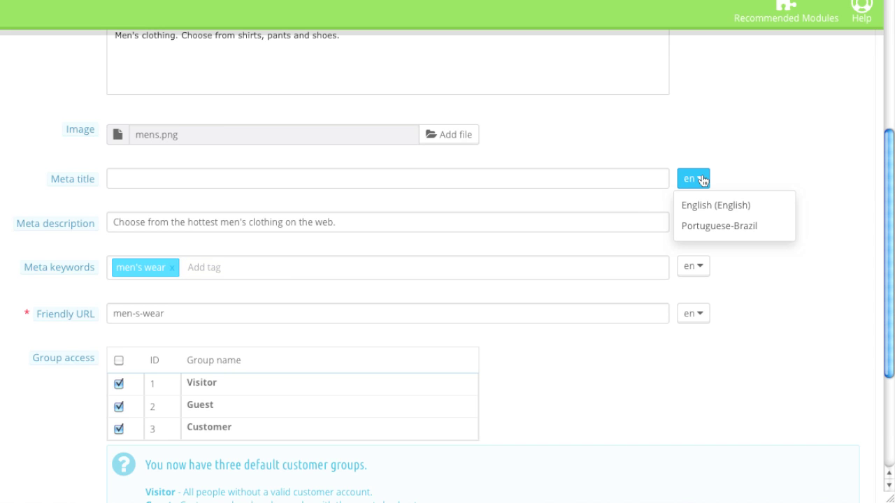
left_click(705, 225)
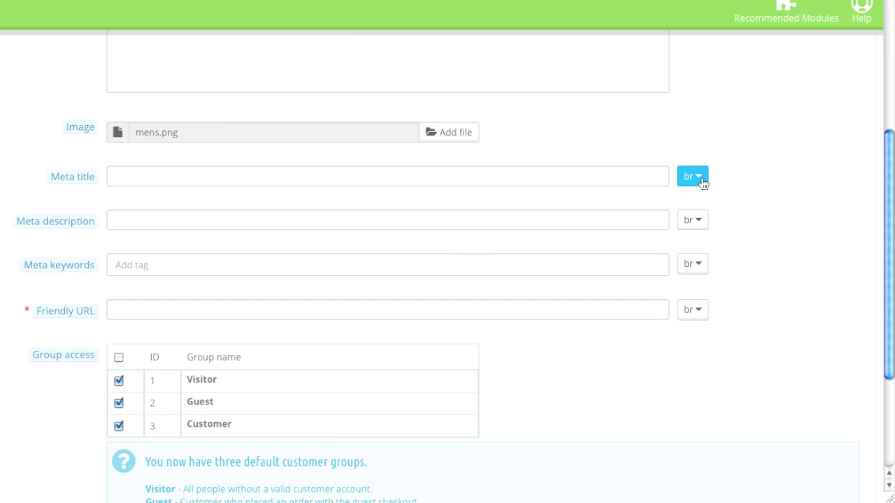
left_click(704, 182)
left_click(698, 201)
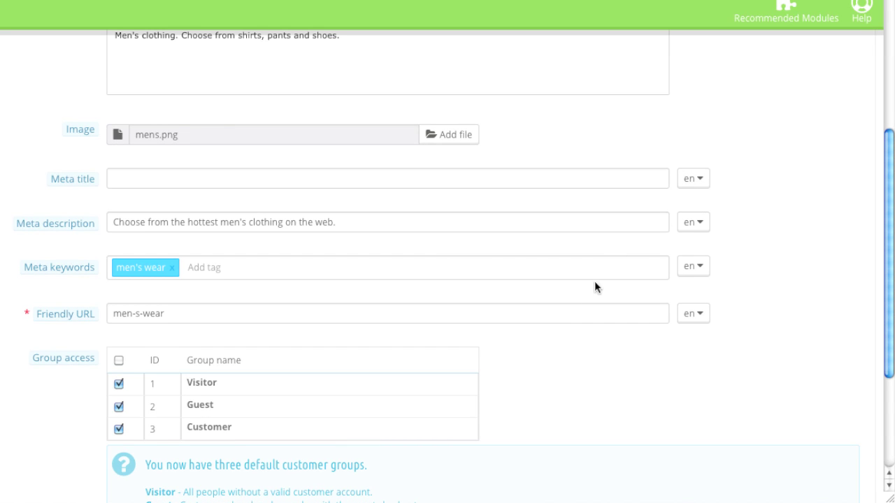
scroll(527, 319, "down", 3)
scroll(491, 294, "down", 2)
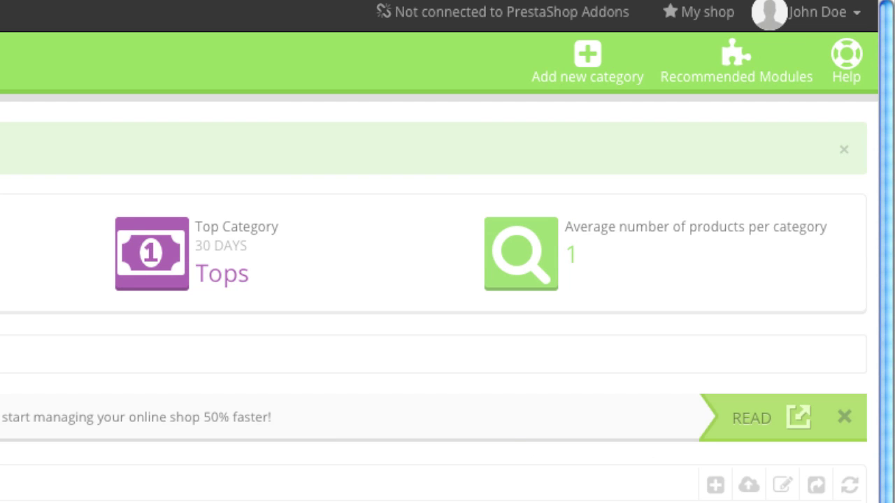
Start a new category named 'Shirts' with Men's Wear as its parent.
left_click(601, 81)
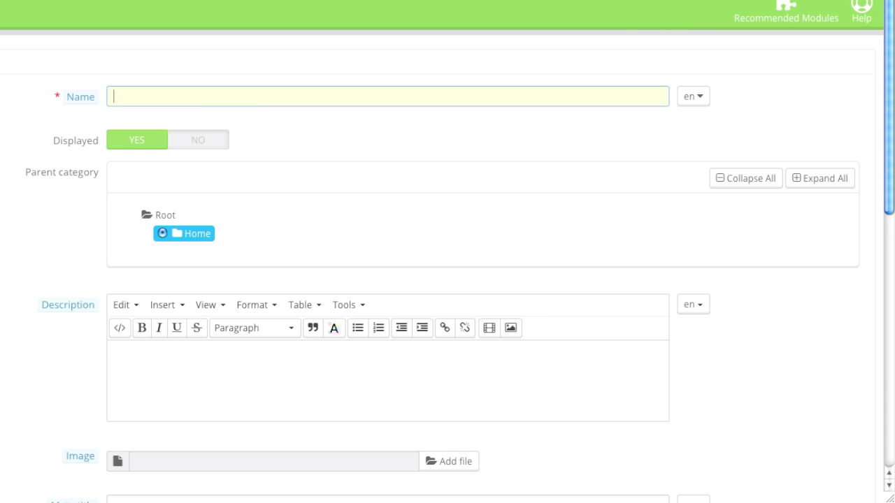
type("Shirts")
left_click(342, 142)
scroll(342, 142, "down", 2)
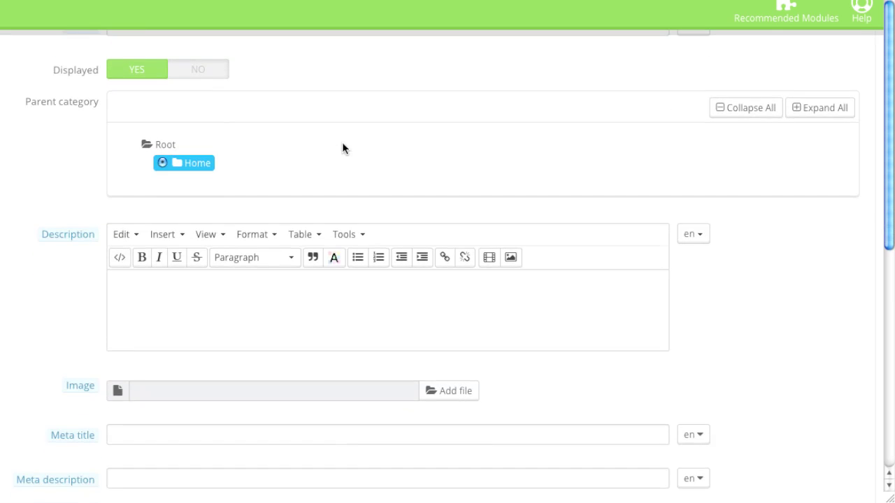
scroll(342, 148, "up", 1)
scroll(342, 147, "down", 1)
left_click(842, 112)
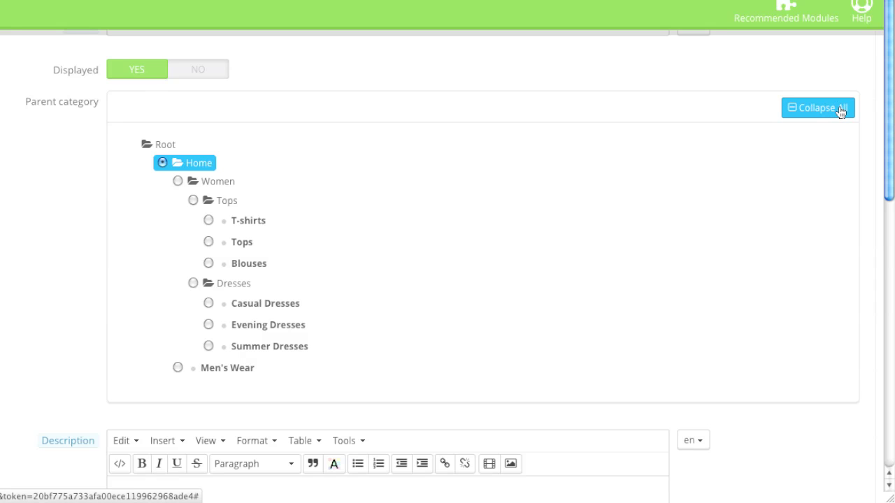
left_click(177, 368)
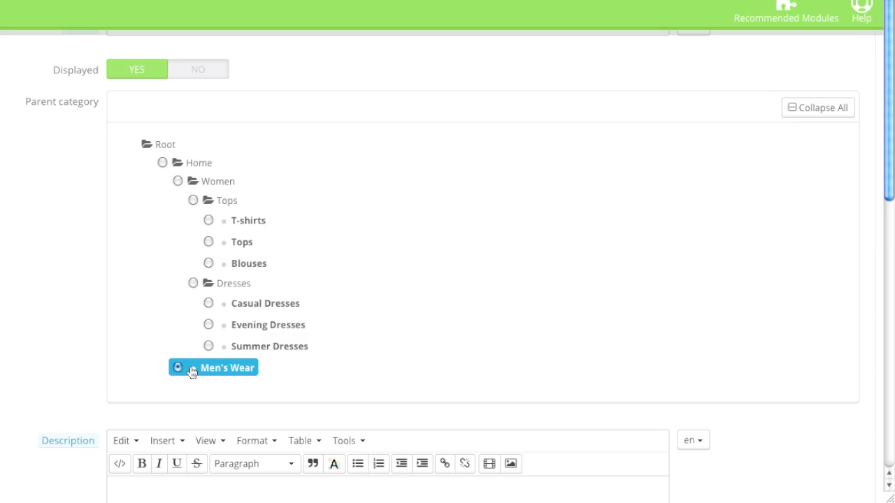
Paste the Shirts description and attach mens-shirts.png as the category image.
scroll(193, 371, "up", 1)
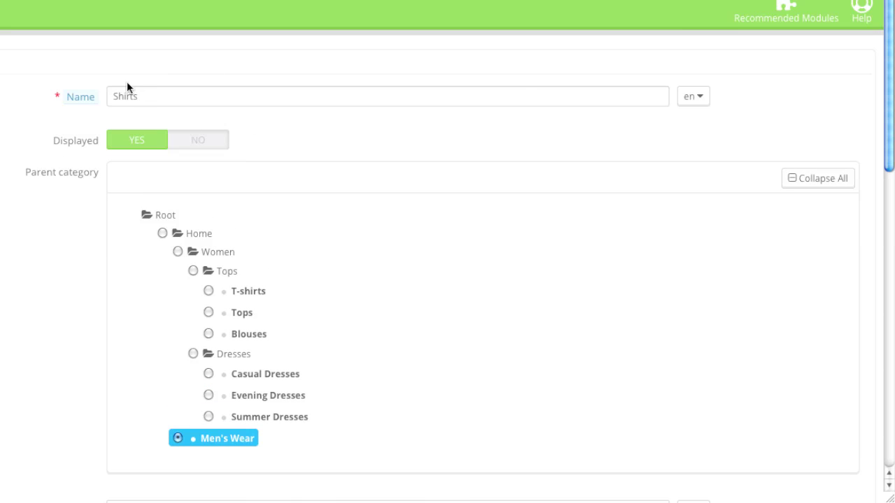
scroll(204, 204, "down", 2)
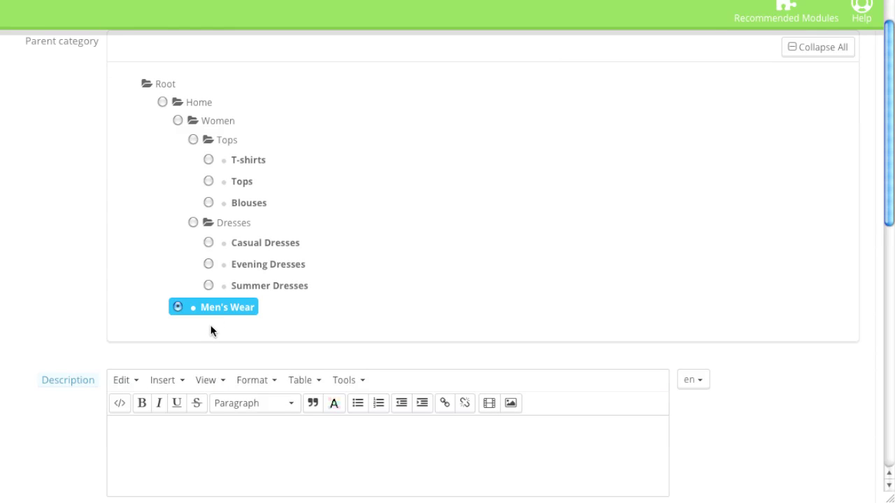
scroll(212, 331, "down", 6)
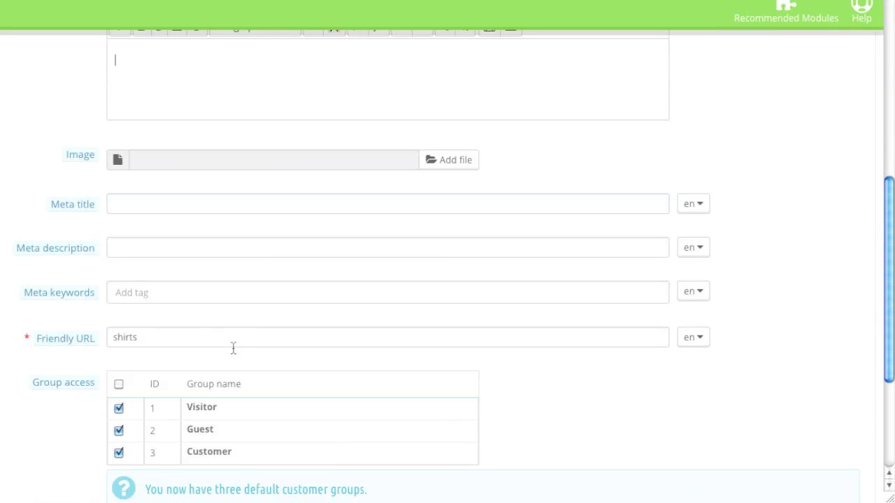
scroll(226, 343, "up", 2)
type("Choose from t-shirts, dress shirts and more.")
scroll(387, 268, "down", 1)
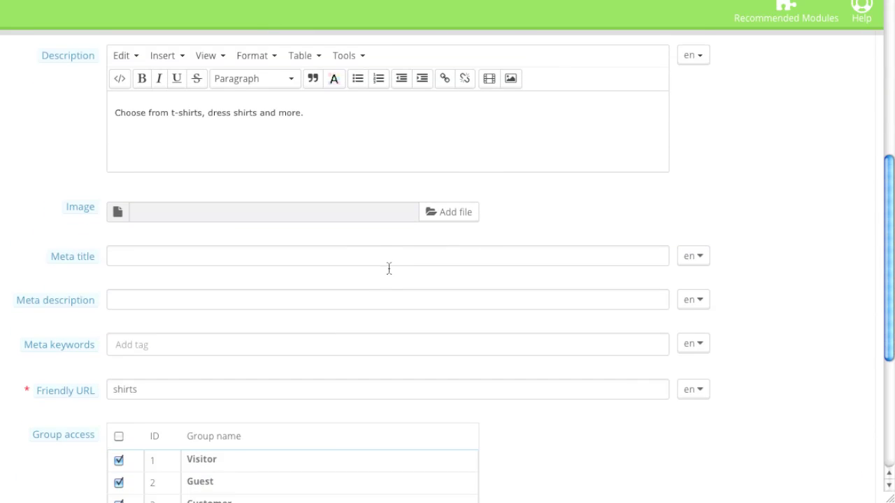
left_click(424, 215)
double_click(281, 57)
Paste the meta description and add 'men's shirts' as a meta keyword tag.
scroll(281, 308, "down", 1)
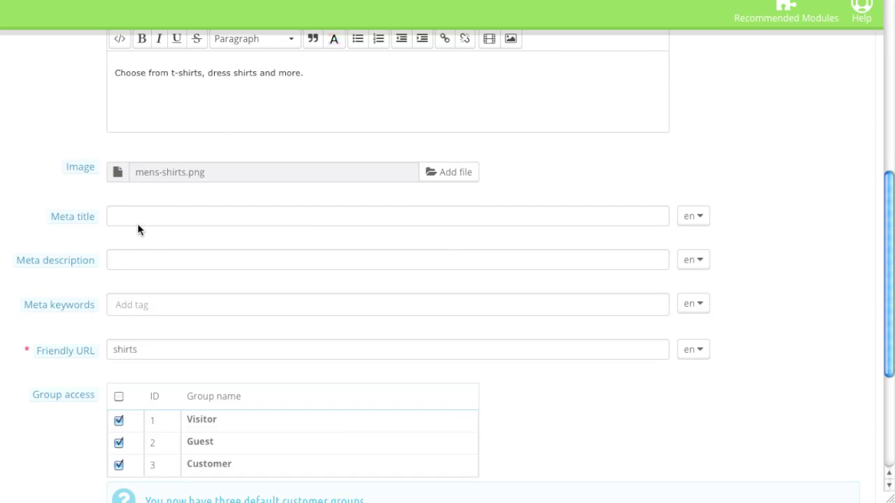
scroll(143, 261, "down", 1)
left_click(125, 218)
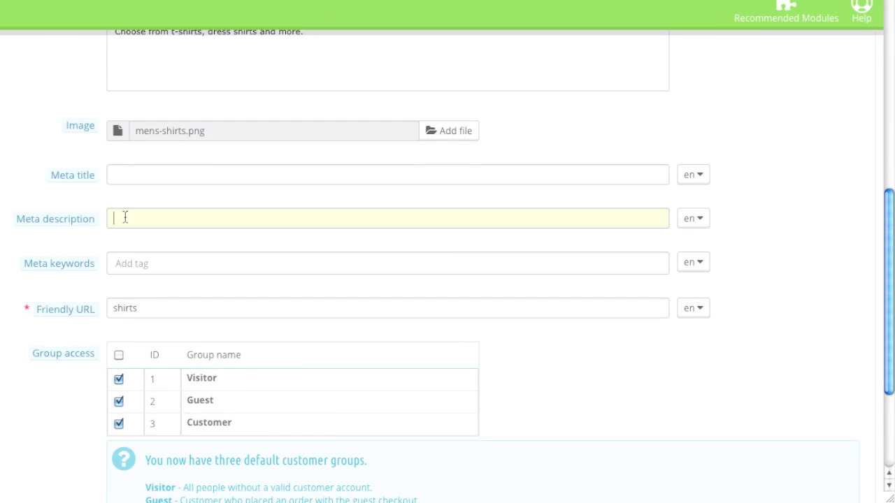
type("Choose from a wide selection of men's shirts.")
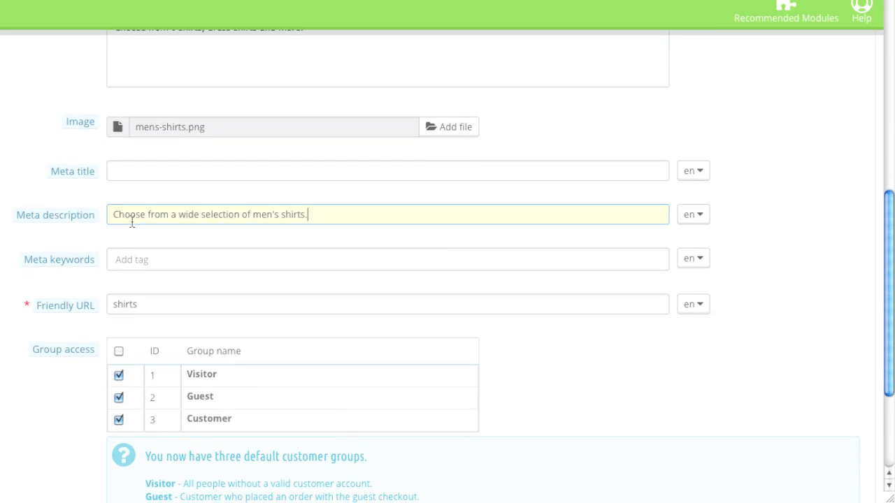
scroll(146, 254, "down", 1)
left_click(156, 236)
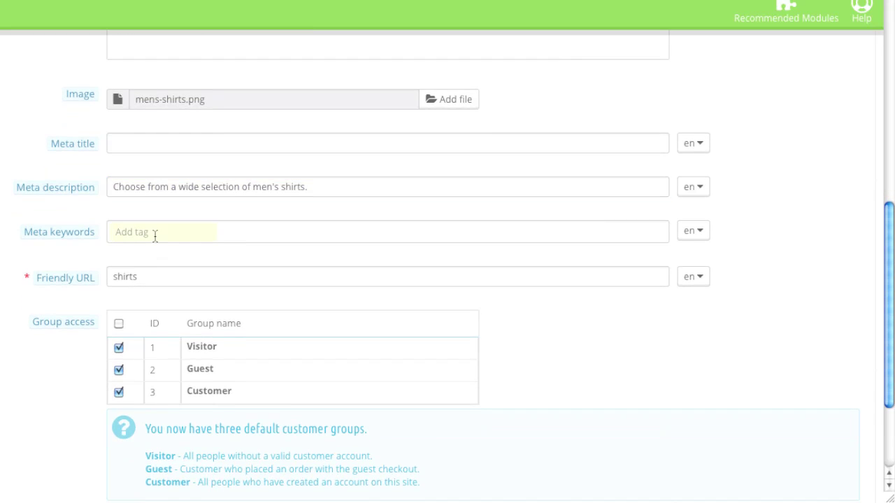
type("men's shirts")
key("Return")
Review the Shirts form and save the new category.
scroll(183, 279, "down", 3)
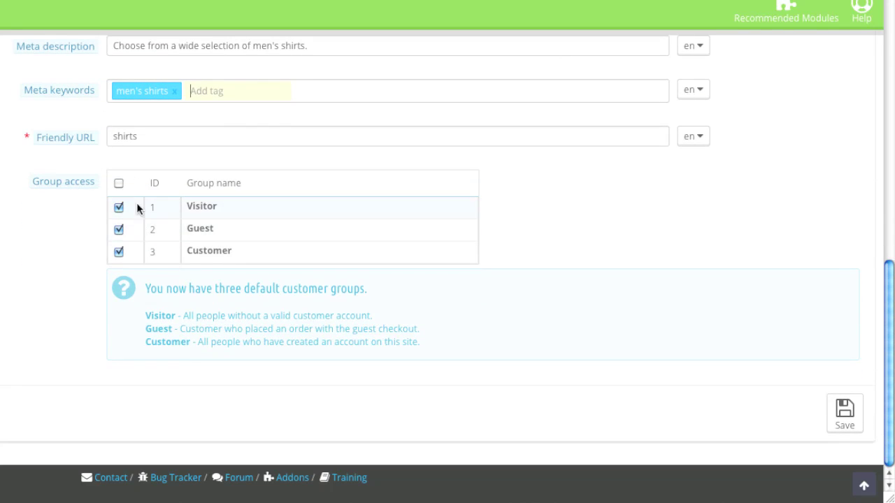
scroll(125, 238, "up", 4)
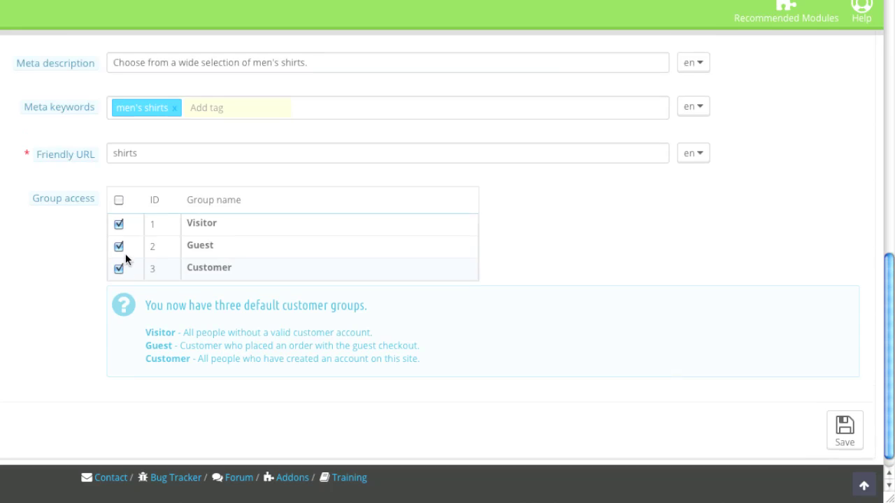
scroll(128, 258, "up", 8)
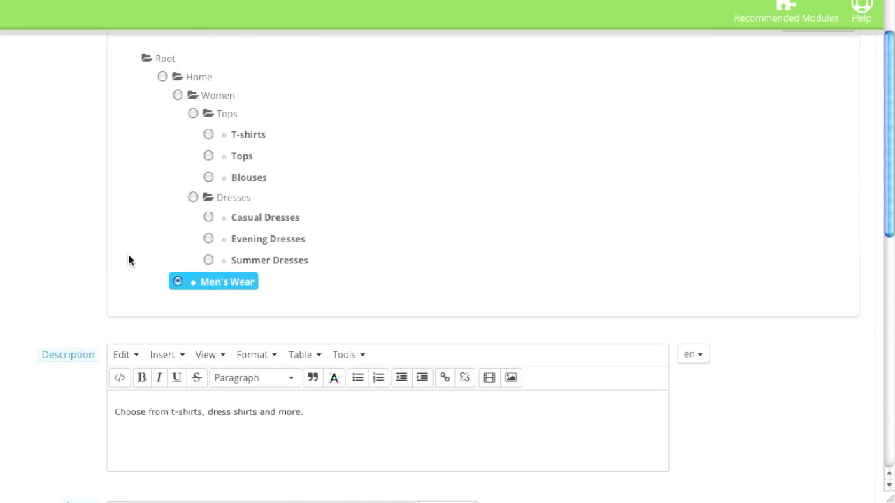
scroll(128, 256, "down", 11)
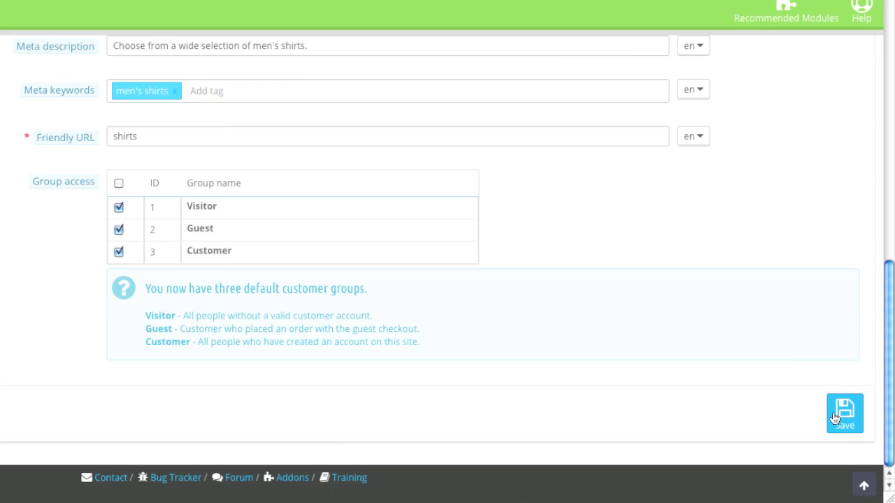
left_click(835, 418)
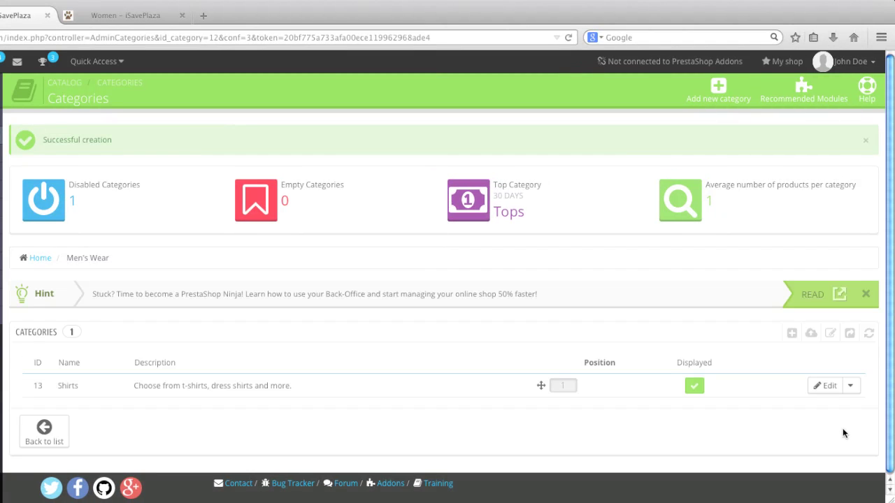
Re-enable the Displayed status of Shirts from the Men's Wear subcategory list.
left_click(696, 388)
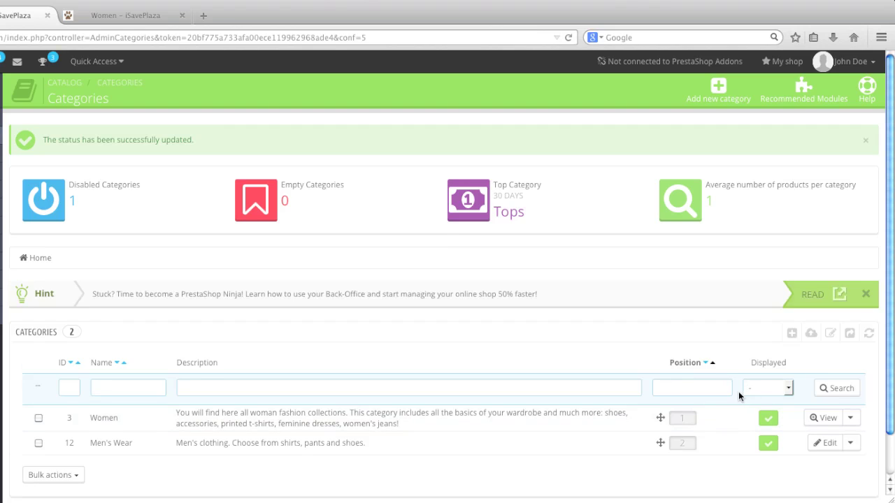
scroll(740, 400, "down", 1)
left_click(297, 416)
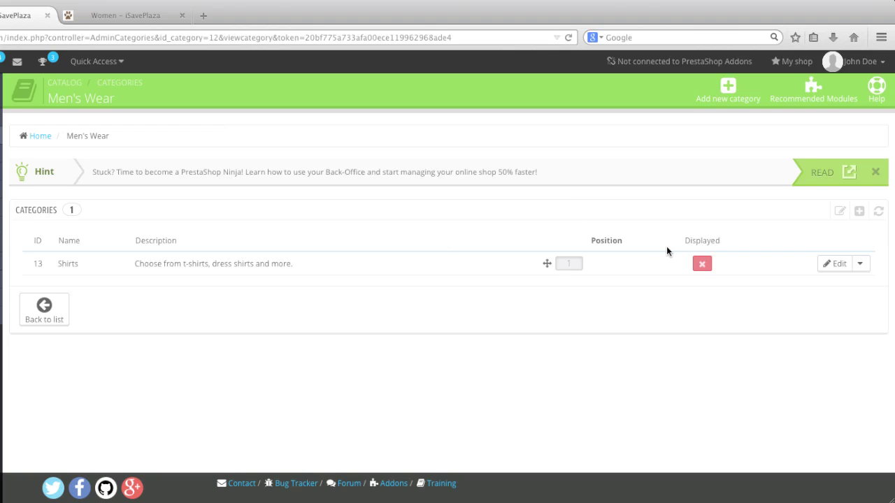
left_click(700, 265)
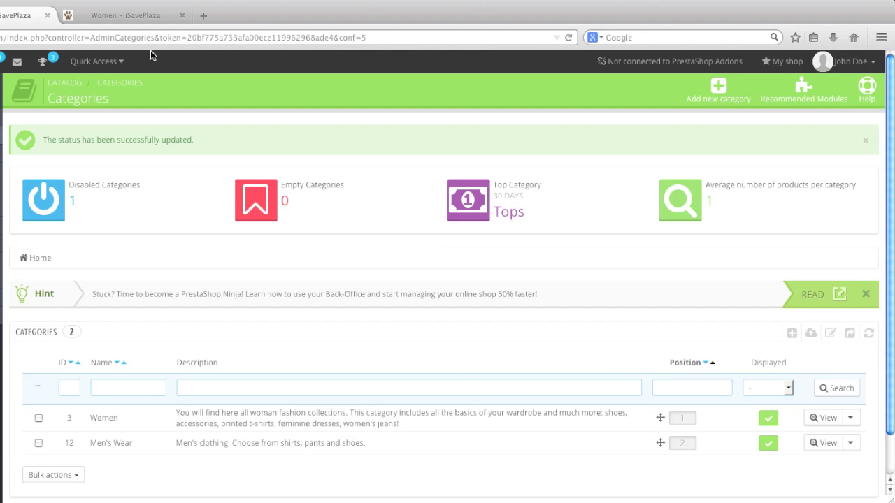
Check the storefront Women page, then go to the back-office Modules list.
left_click(130, 12)
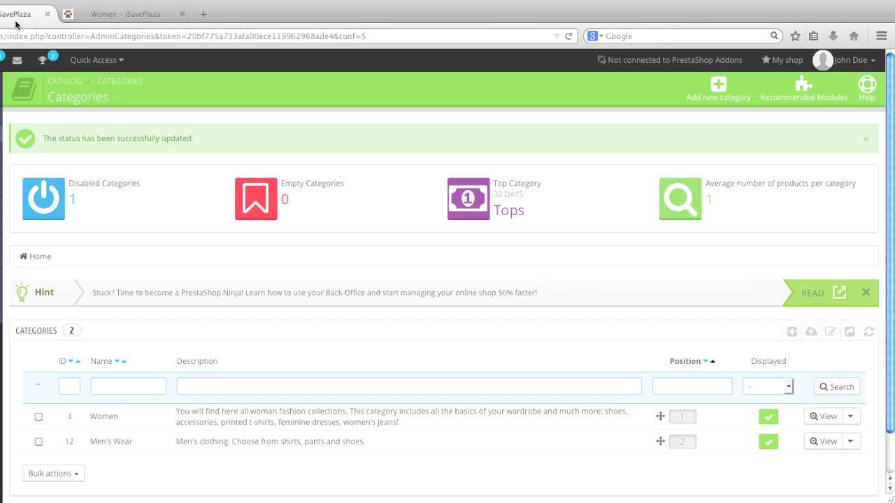
left_click(42, 14)
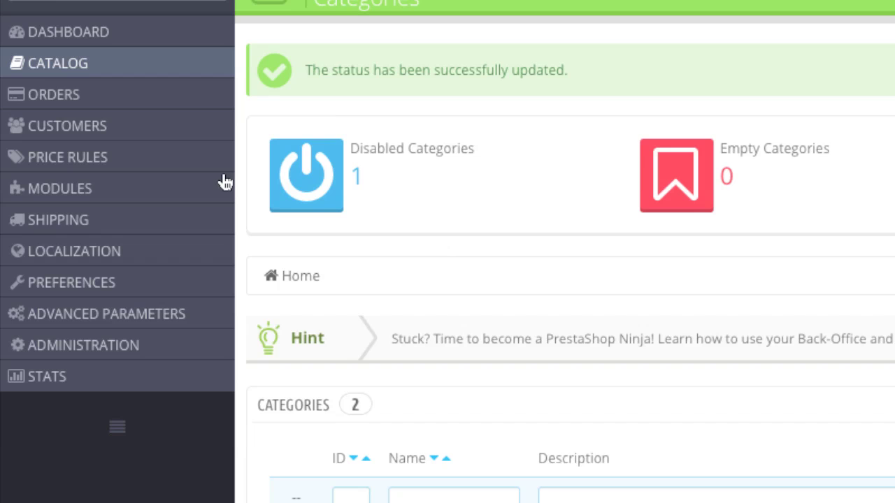
mouse_move(144, 198)
left_click(297, 197)
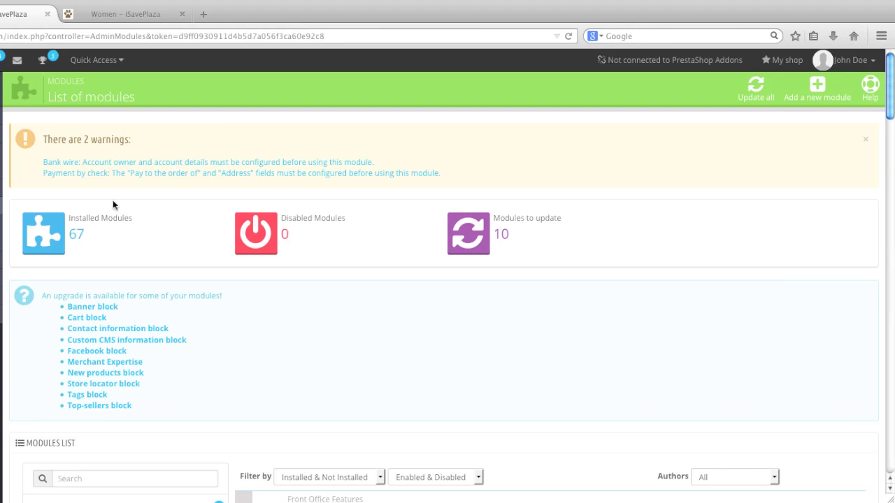
scroll(275, 273, "down", 5)
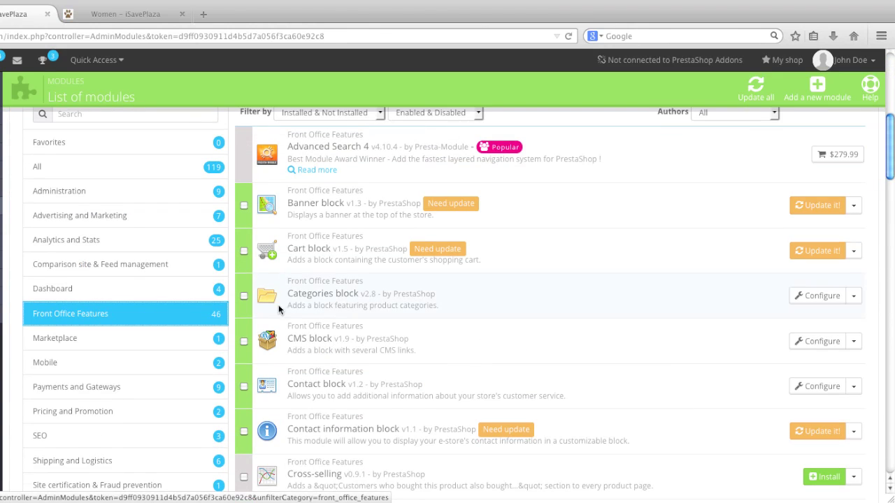
scroll(278, 306, "up", 3)
Filter the modules list to Installed Modules and Enabled Modules only.
left_click(358, 204)
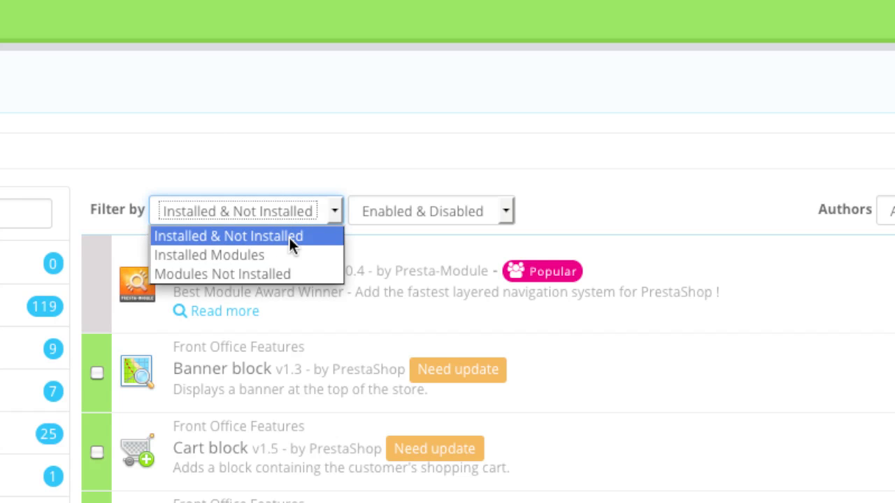
left_click(285, 256)
left_click(451, 214)
left_click(433, 237)
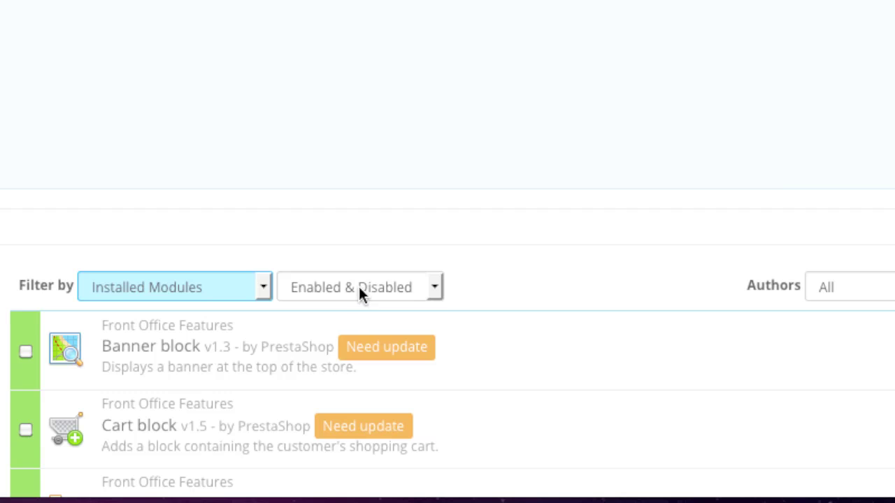
left_click(432, 215)
left_click(350, 333)
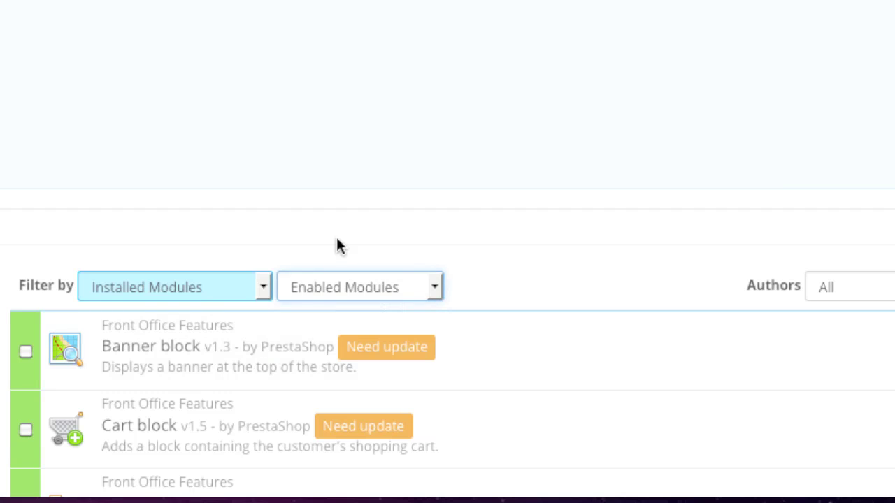
Configure the Top horizontal menu module.
scroll(417, 355, "down", 15)
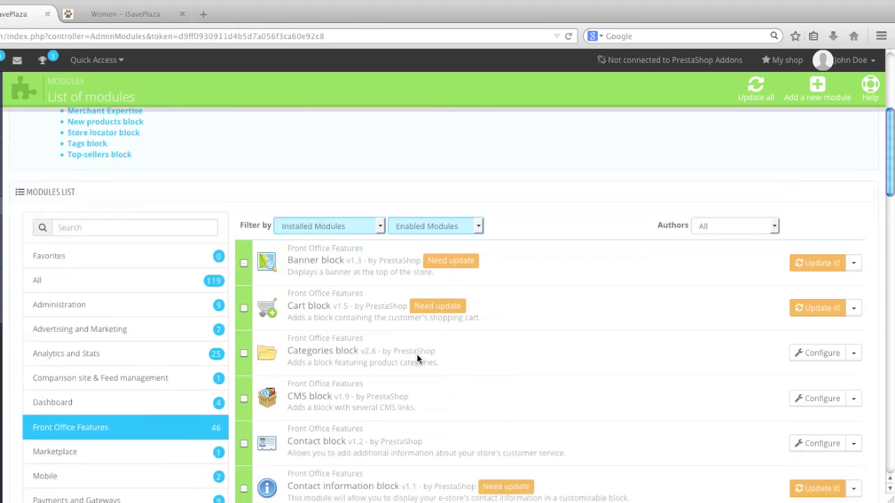
scroll(417, 357, "down", 5)
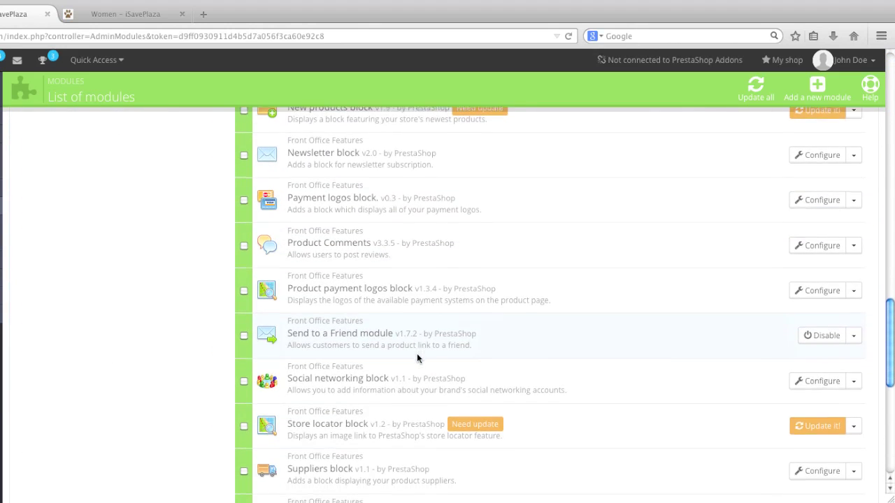
scroll(417, 354, "down", 4)
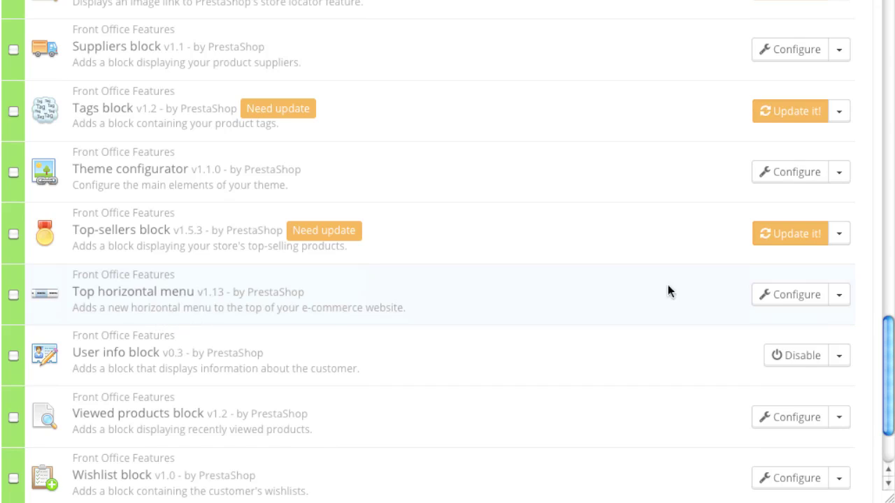
left_click(772, 296)
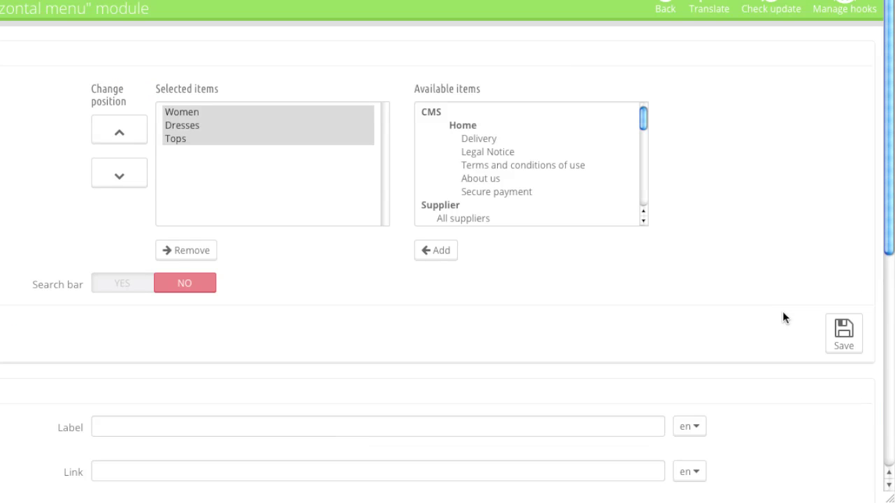
Add Men's Wear (iSavePlaza) to the top menu's selected items and save.
scroll(515, 168, "down", 5)
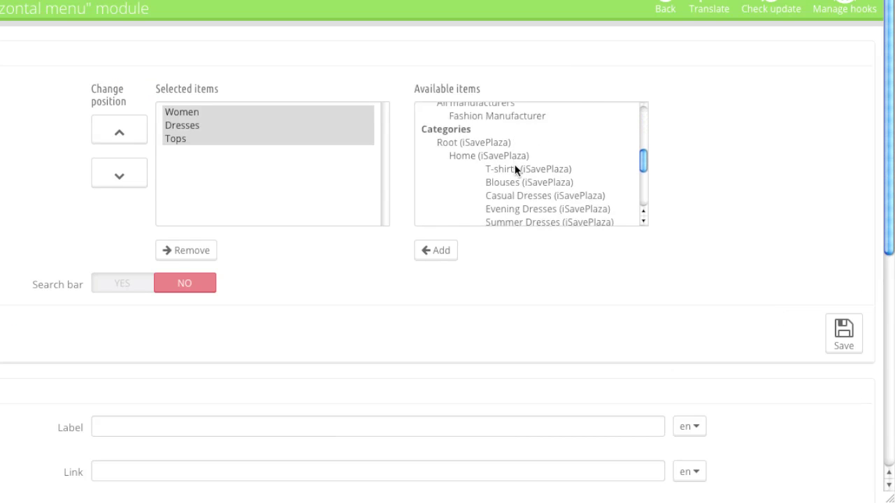
scroll(515, 168, "down", 1)
left_click(478, 150)
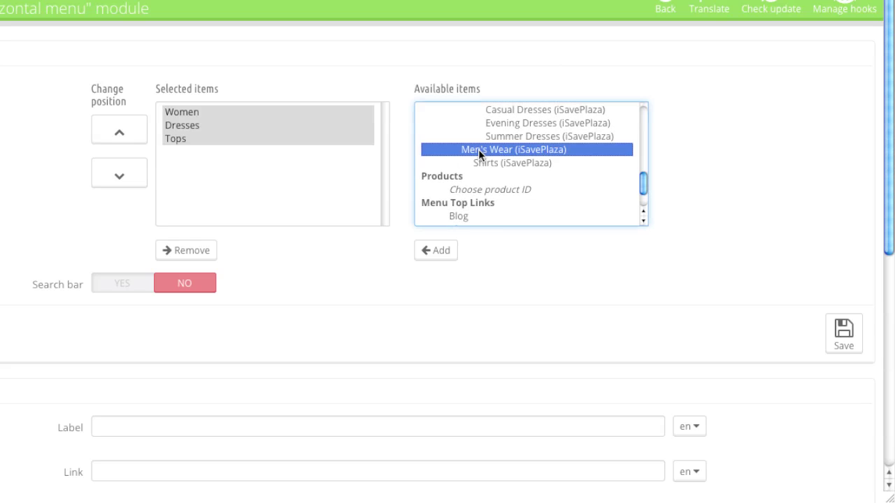
left_click(440, 253)
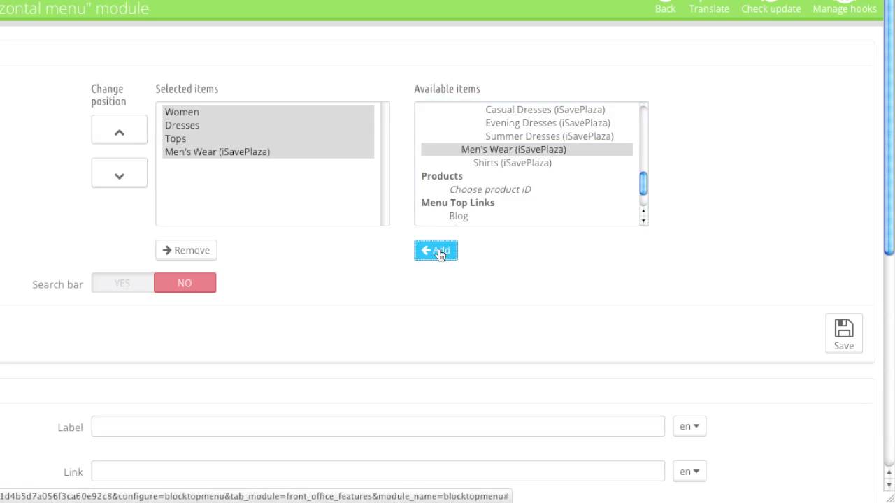
scroll(590, 269, "down", 3)
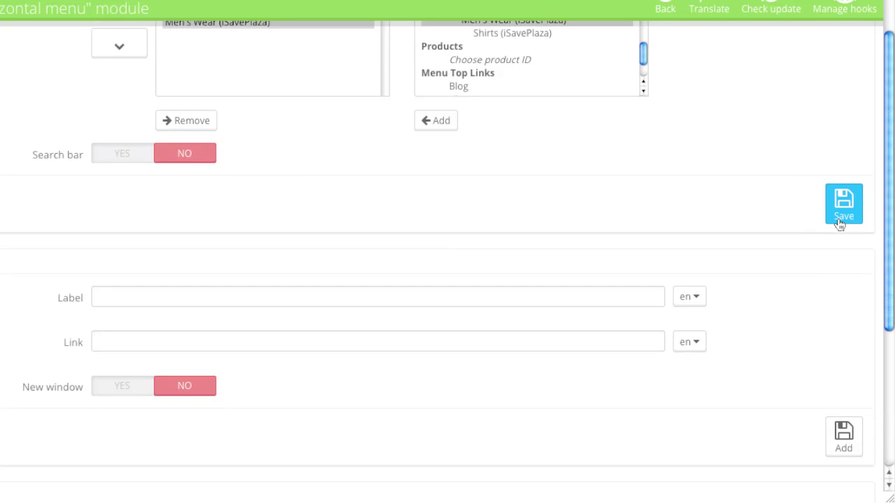
left_click(840, 222)
left_click(210, 16)
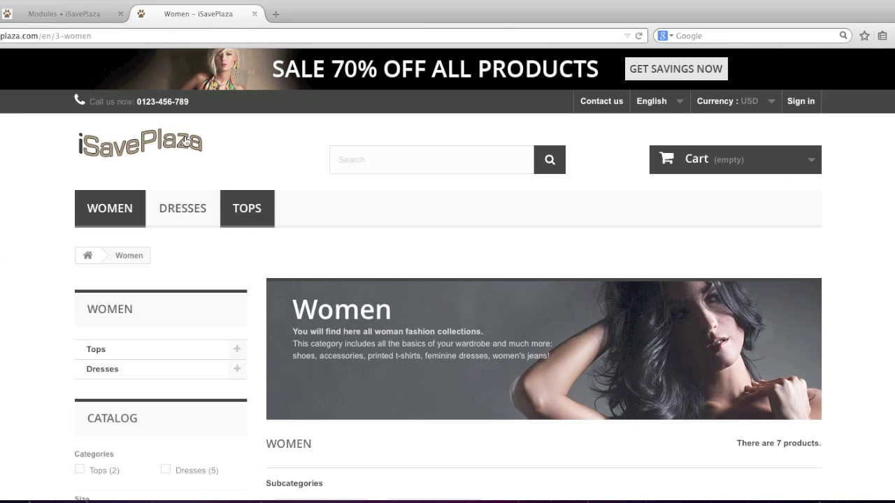
Reload the storefront to confirm MEN'S WEAR now appears last in the top menu.
left_click(638, 37)
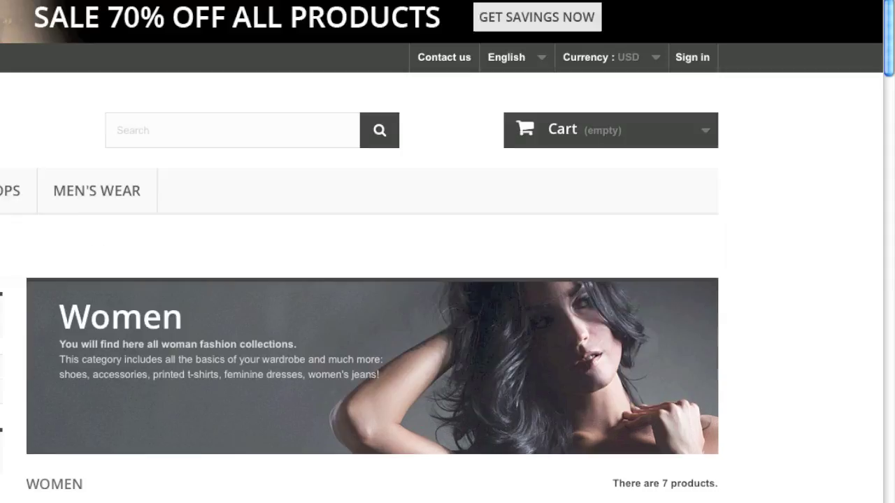
left_click(83, 14)
Move Men's Wear up two places to follow Women, and save the menu order.
left_click(230, 249)
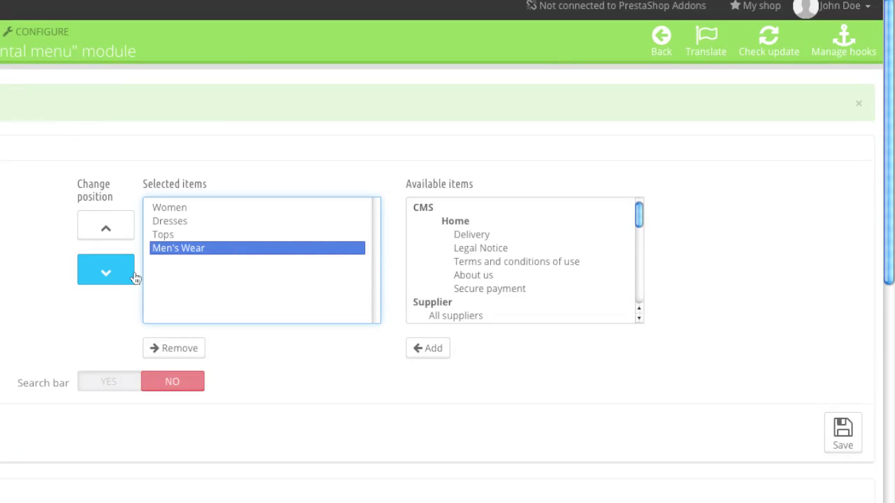
left_click(120, 237)
left_click(120, 236)
left_click(120, 236)
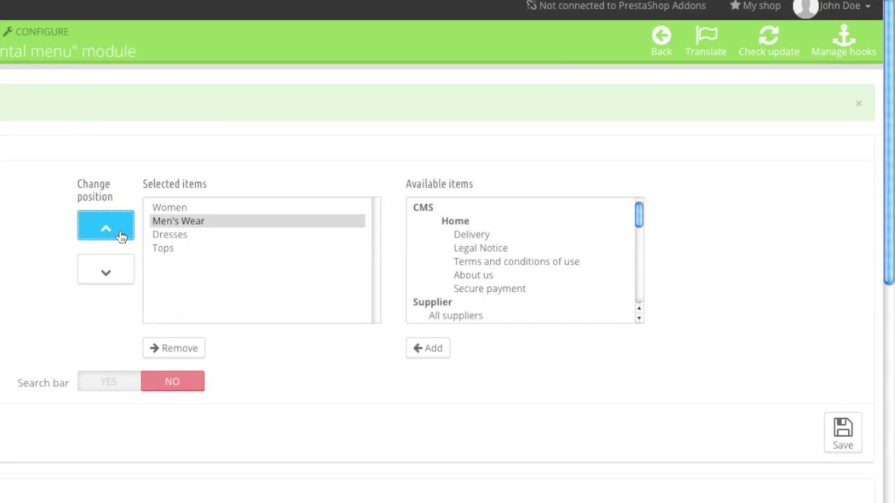
left_click(842, 432)
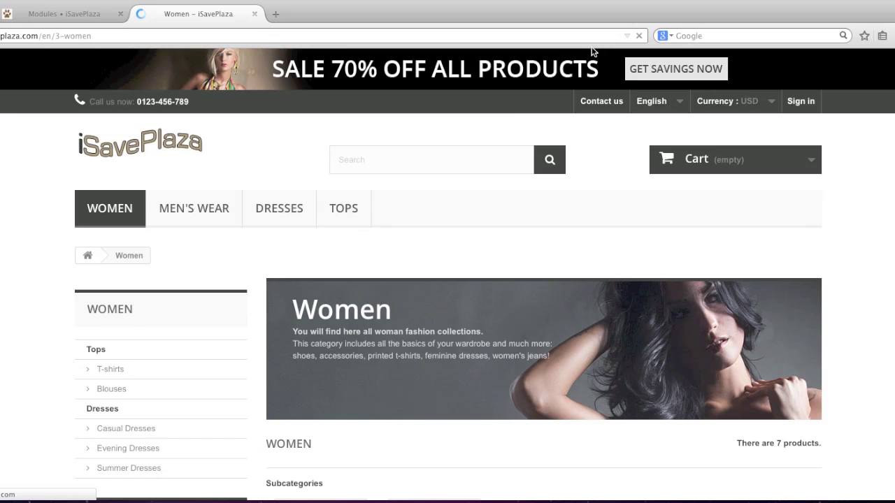
Open MEN'S WEAR from the storefront top menu and check its banner and Shirts subcategory.
mouse_move(193, 209)
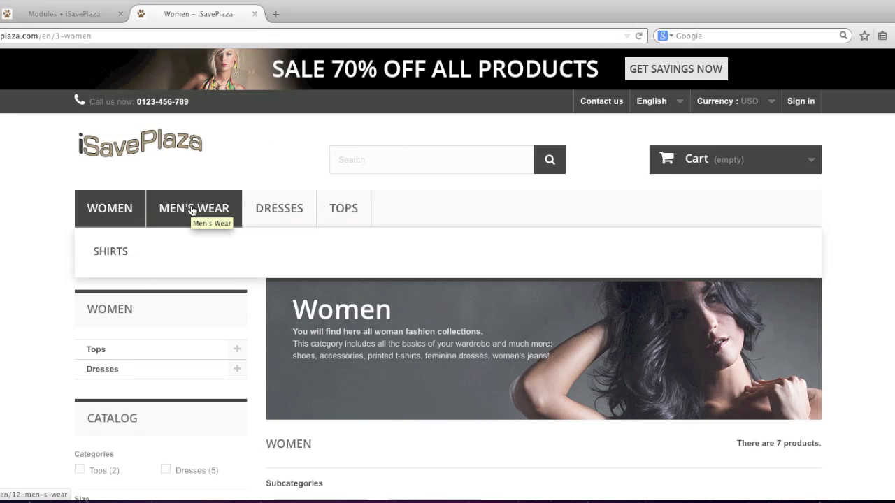
left_click(193, 208)
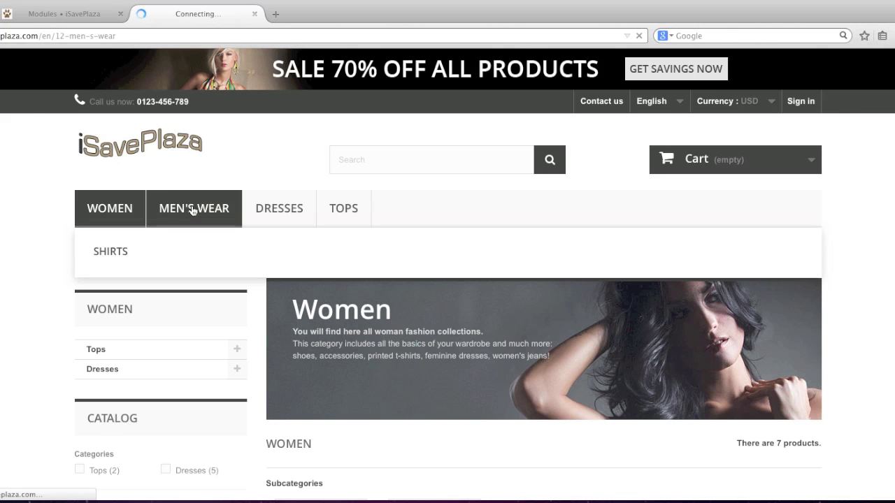
scroll(330, 252, "down", 2)
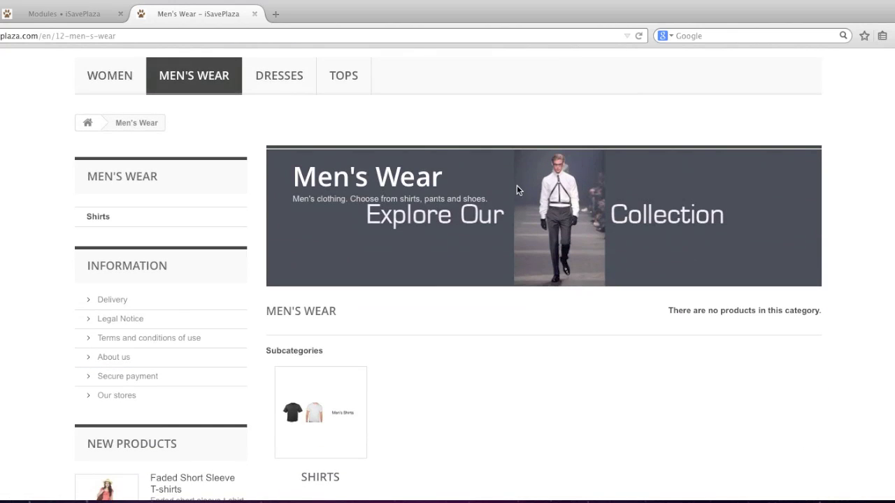
scroll(470, 233, "down", 3)
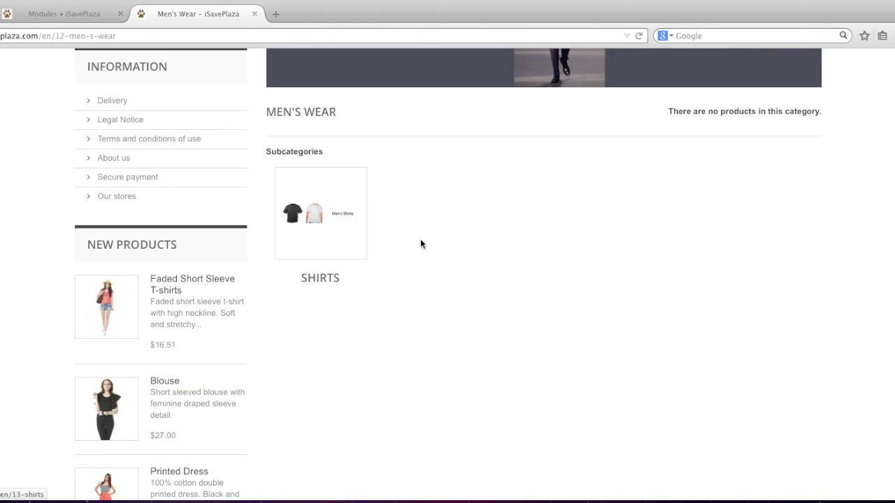
scroll(428, 240, "up", 3)
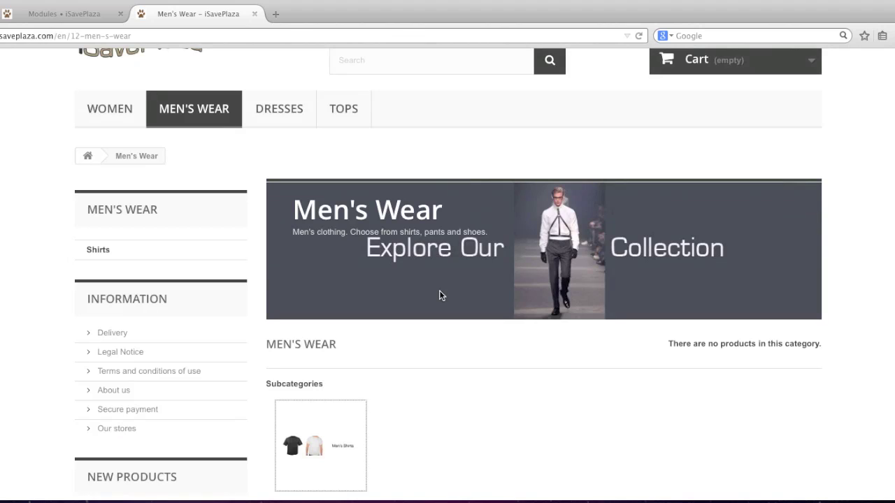